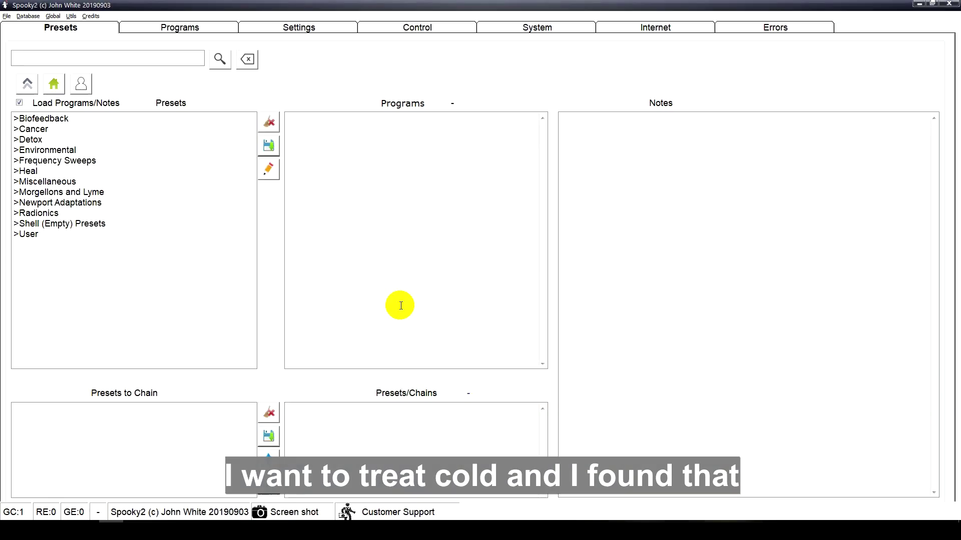
# - Search the program database for "cold" and look through the matching programs
pyautogui.click(128, 33)
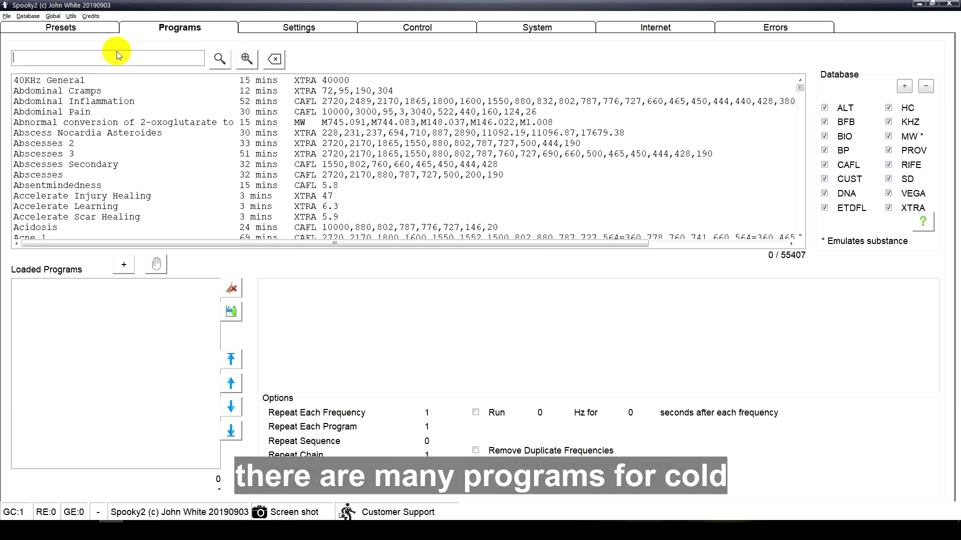
pyautogui.press('Return')
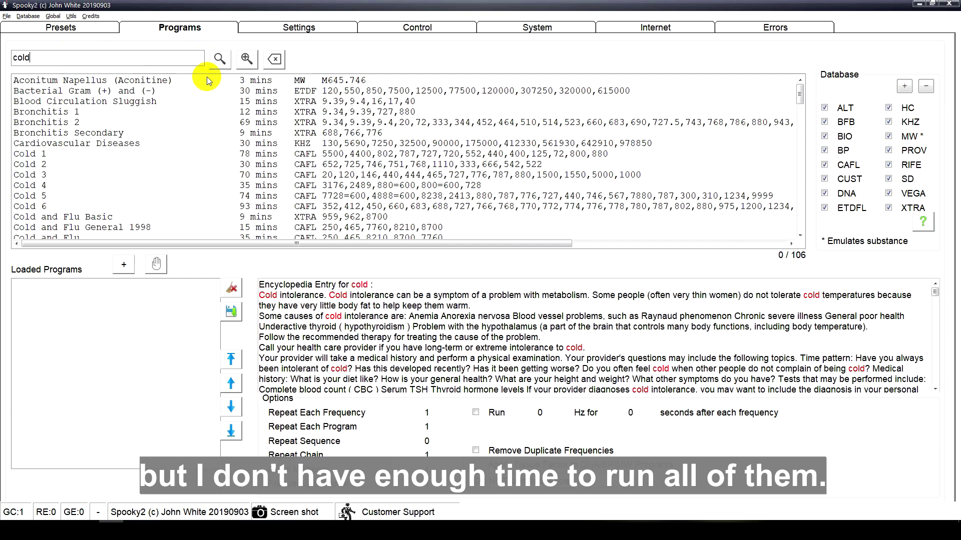
pyautogui.scroll(-7, 202, 102)
pyautogui.scroll(7, 202, 102)
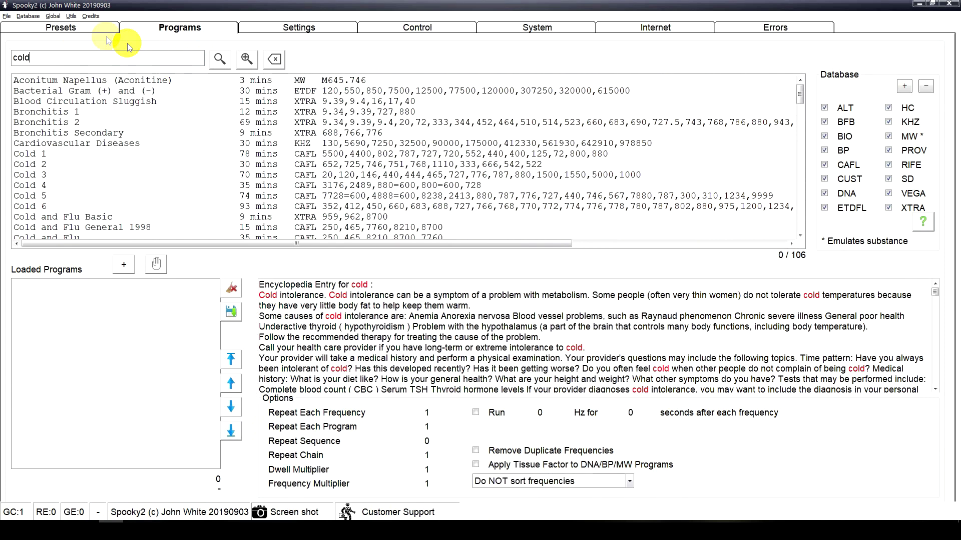
# - Load the Grade Program Shell (C) (R) - EV preset from the Biofeedback, Spooky Pulse, General folder
pyautogui.click(87, 29)
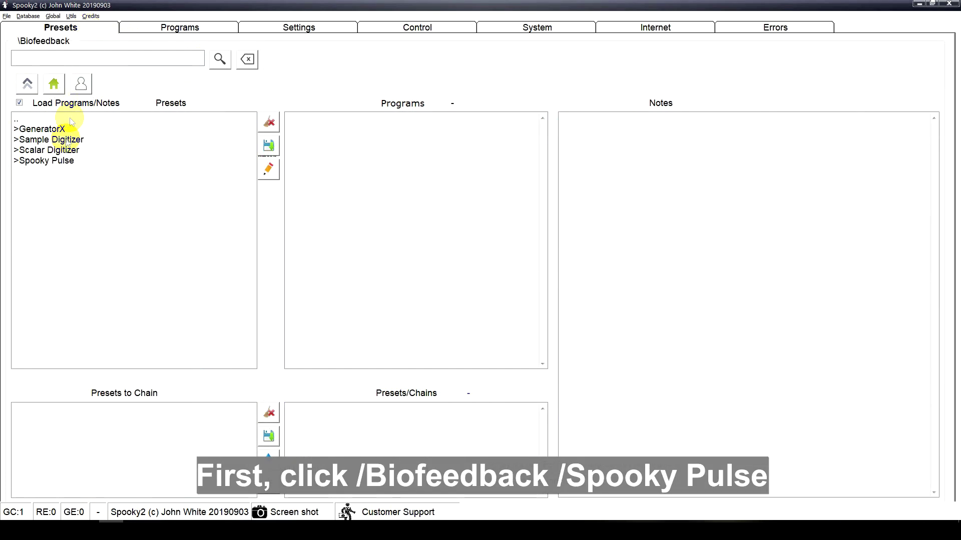
pyautogui.click(58, 160)
pyautogui.click(61, 142)
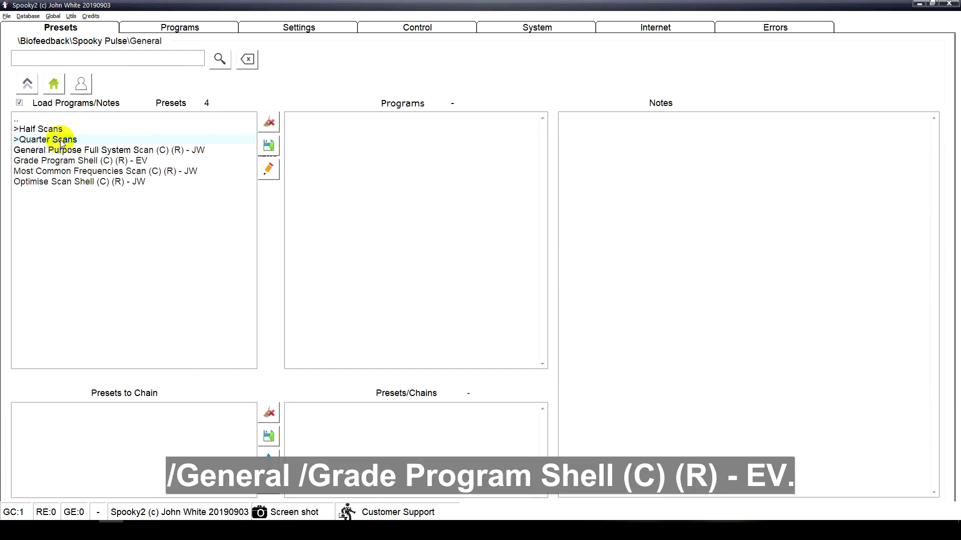
pyautogui.click(59, 161)
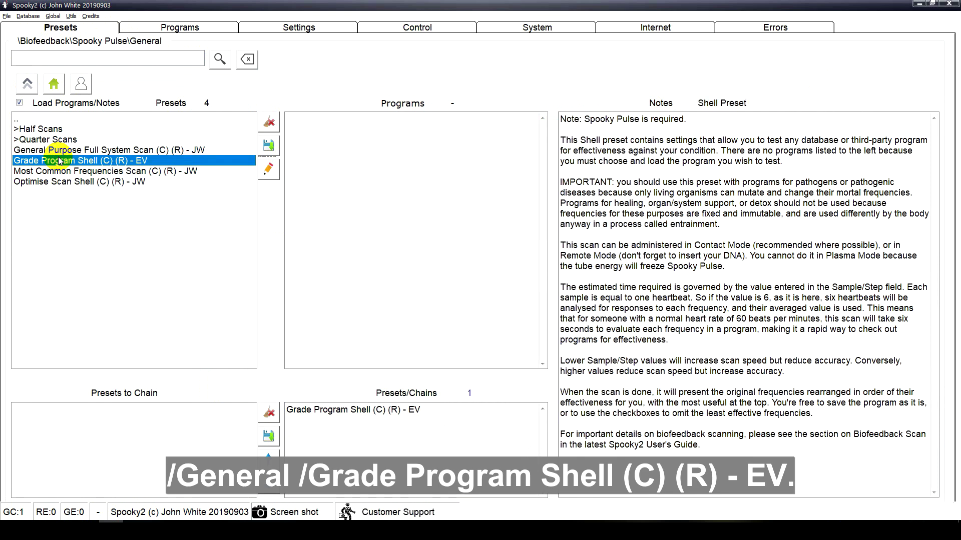
# - Search the programs for "cold" and load the cold-related ones, from Cold 1 (CAFL) through Common cold (XTRA)
pyautogui.click(140, 28)
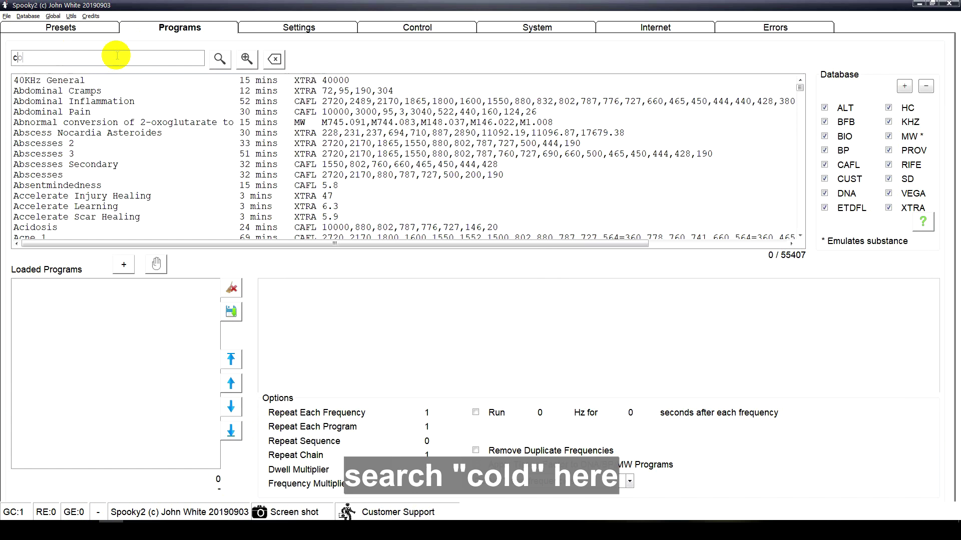
pyautogui.press('Return')
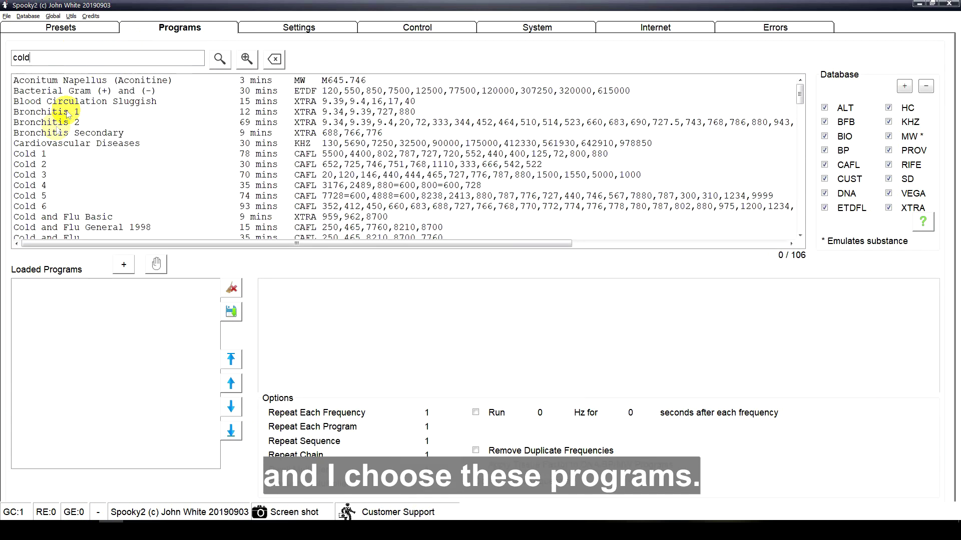
pyautogui.click(43, 158)
pyautogui.doubleClick(43, 157)
pyautogui.doubleClick(43, 165)
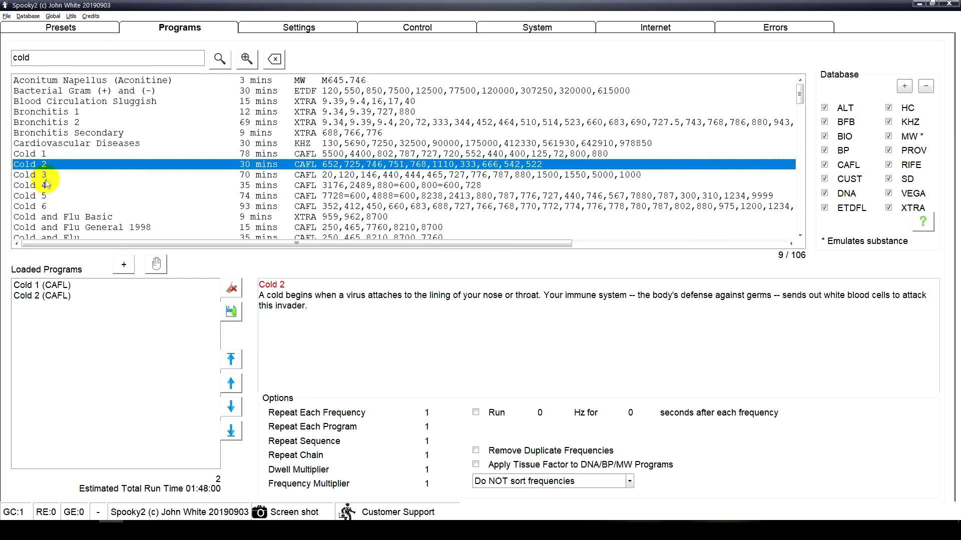
pyautogui.doubleClick(44, 175)
pyautogui.doubleClick(44, 186)
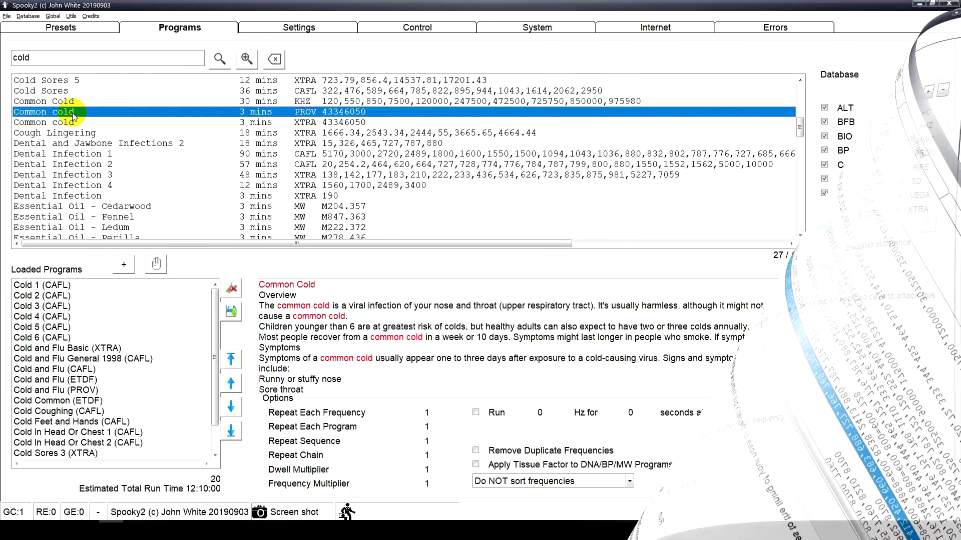
pyautogui.doubleClick(70, 112)
pyautogui.doubleClick(72, 123)
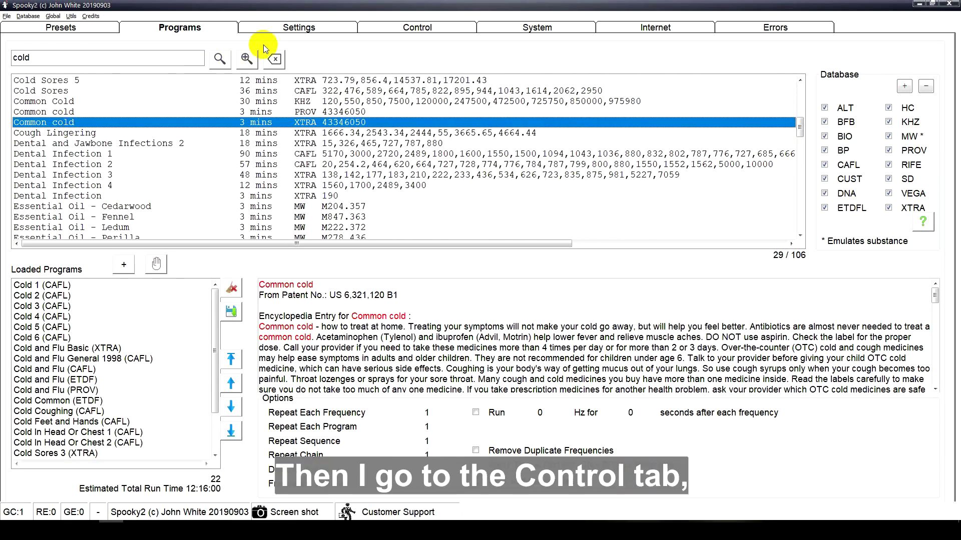
# - Assign the loaded programs to generator 33 with Overwrite Generator enabled, and start the biofeedback scan
pyautogui.click(388, 27)
pyautogui.click(20, 65)
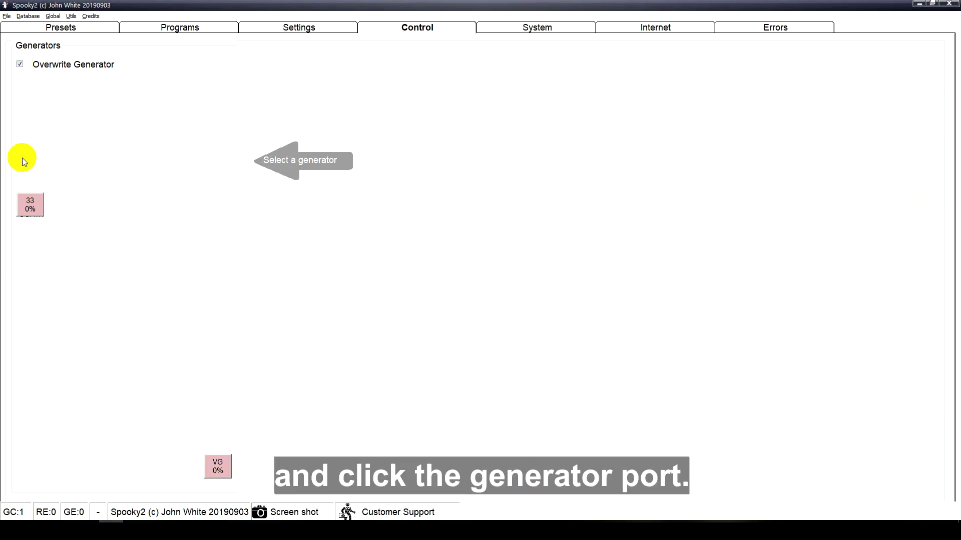
pyautogui.click(26, 200)
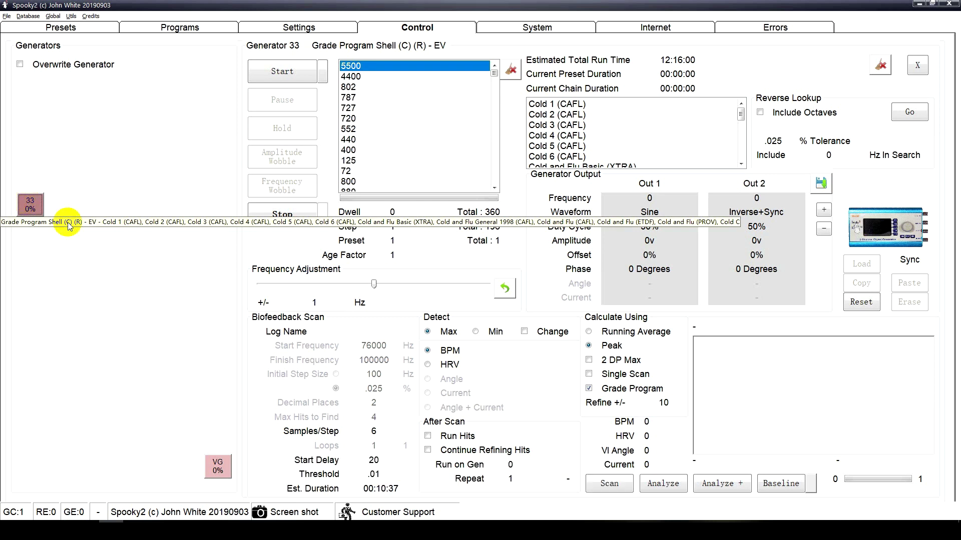
pyautogui.click(610, 483)
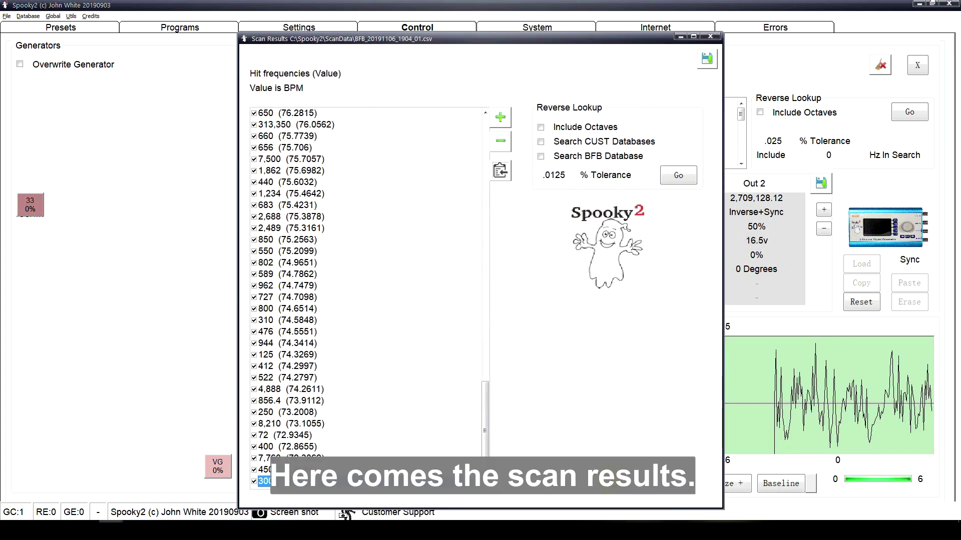
# - Deselect all hit frequencies in the scan results and select only the top ten, from 5,000 down to 746
pyautogui.click(500, 149)
pyautogui.scroll(15, 392, 217)
pyautogui.moveTo(484, 307); pyautogui.dragTo(489, 176)
pyautogui.click(255, 114)
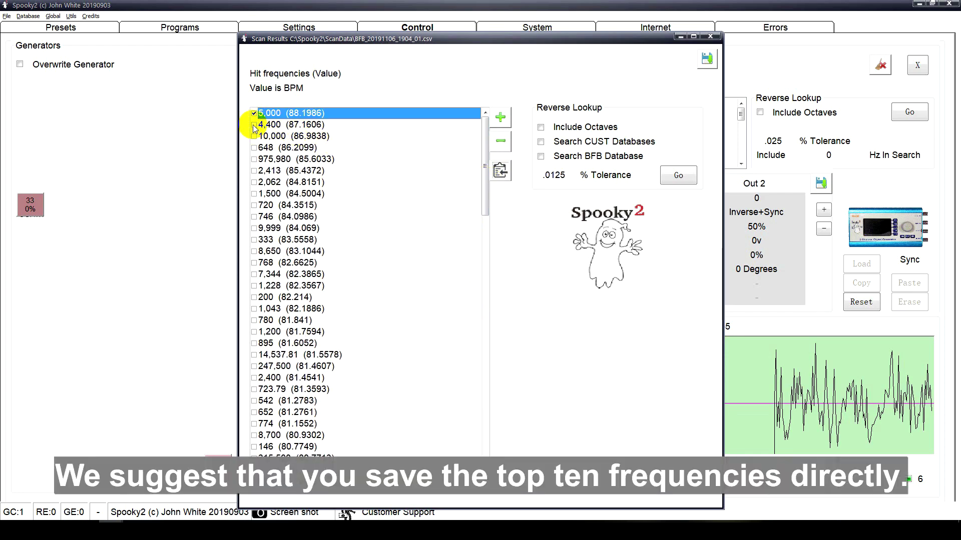
pyautogui.click(254, 125)
pyautogui.click(254, 137)
pyautogui.click(254, 148)
pyautogui.click(254, 160)
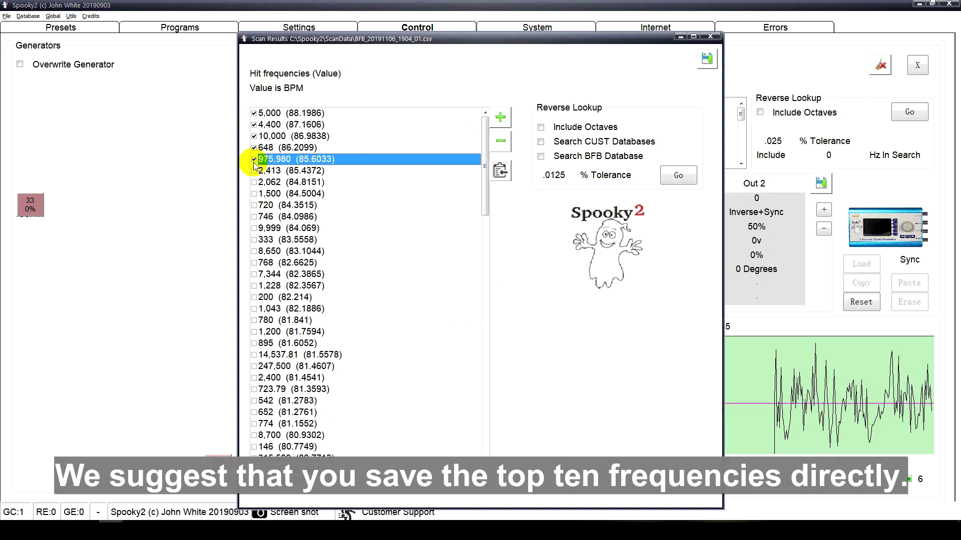
pyautogui.click(254, 171)
pyautogui.click(255, 183)
pyautogui.click(255, 194)
pyautogui.click(254, 205)
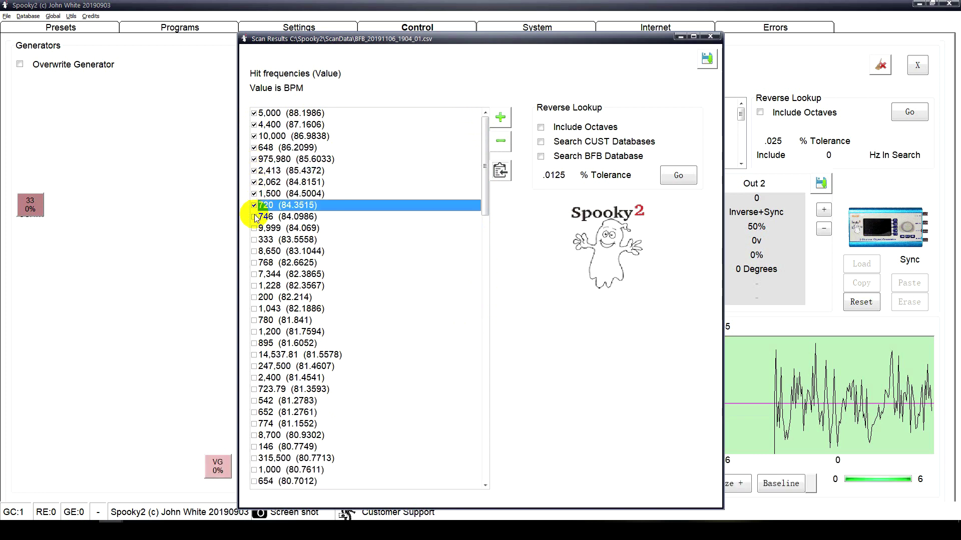
pyautogui.click(254, 217)
# - Save the selected frequencies as a new program named with "Cold", the person's first name and 20191106
pyautogui.click(710, 61)
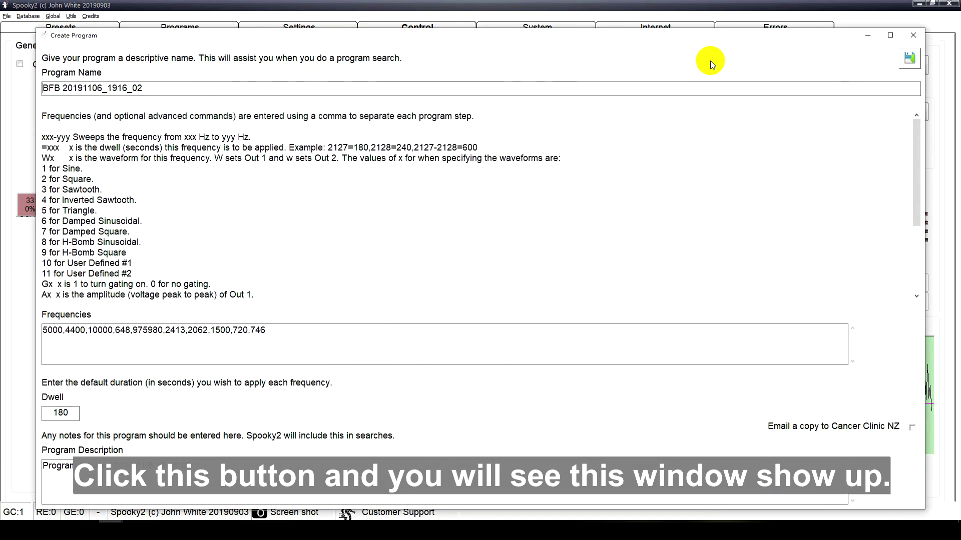
pyautogui.click(201, 89)
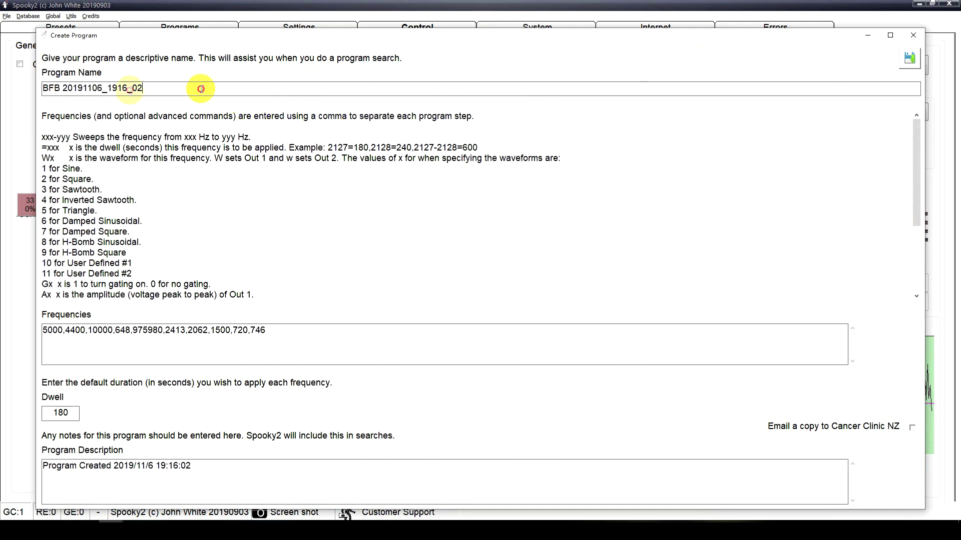
pyautogui.moveTo(201, 88); pyautogui.dragTo(47, 102)
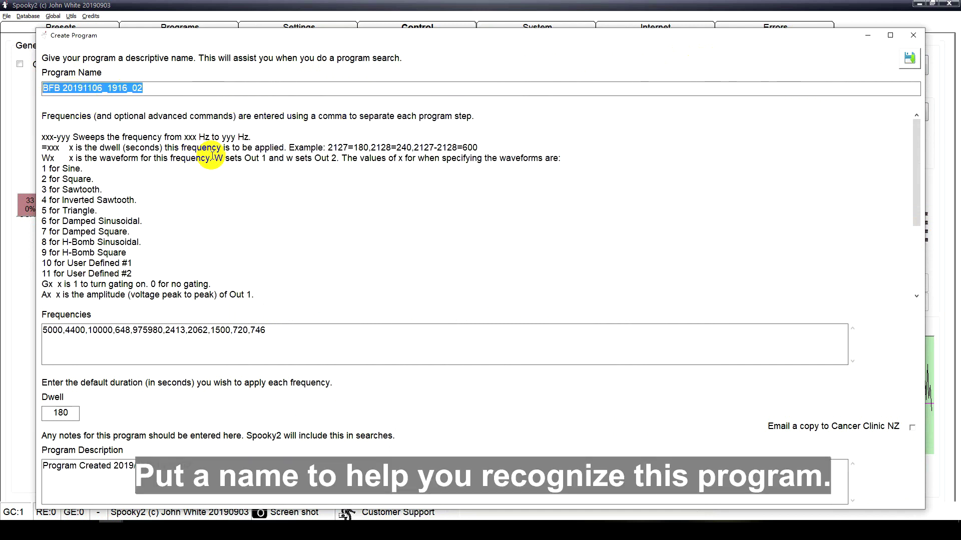
pyautogui.write('Cold - Jack 201')
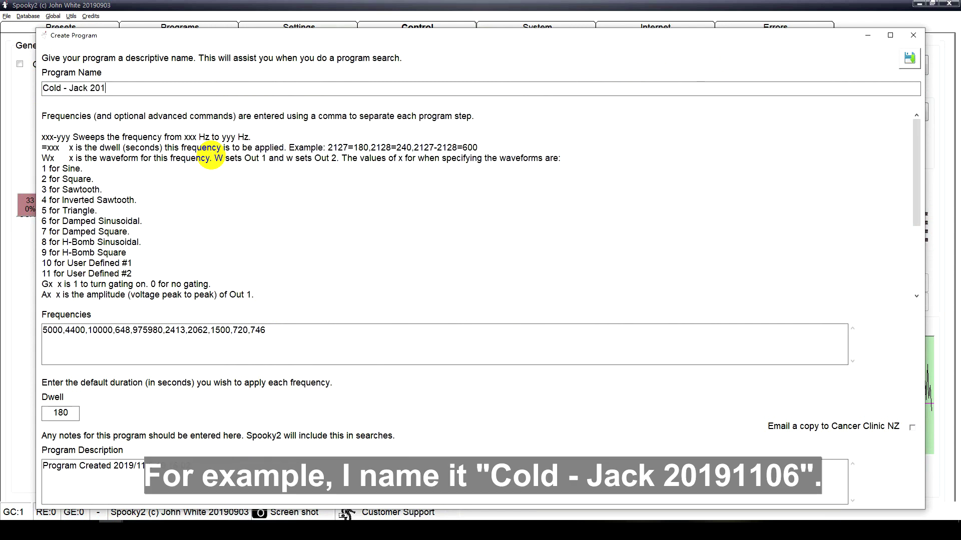
pyautogui.write('91106')
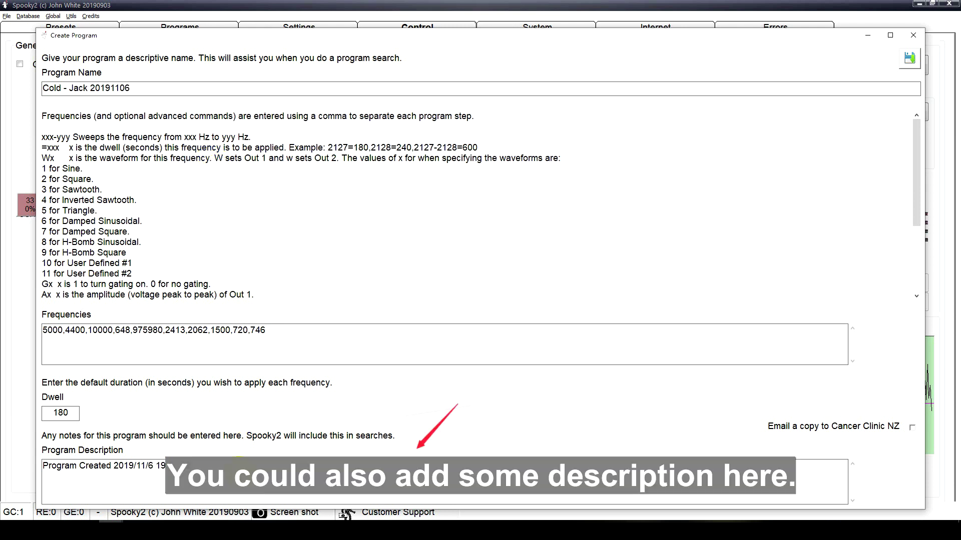
pyautogui.click(905, 64)
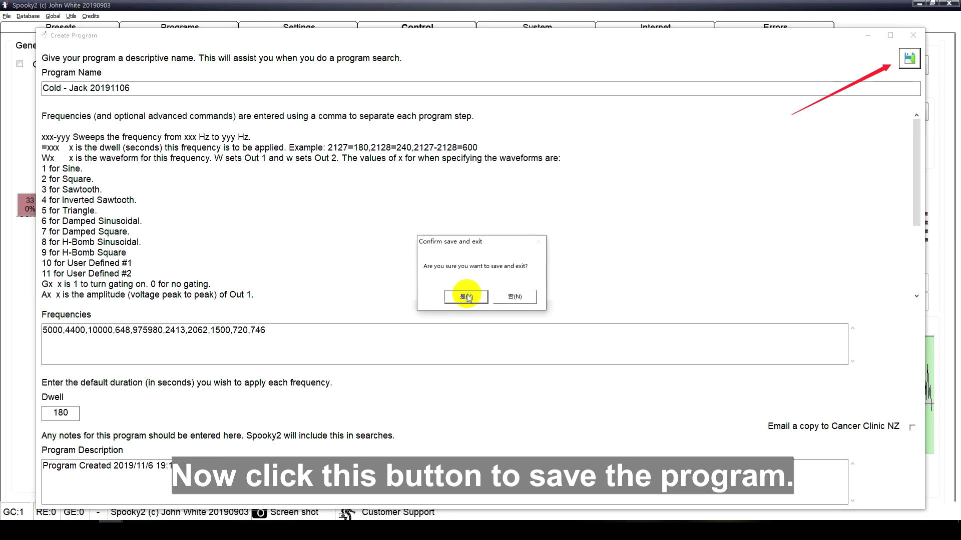
pyautogui.click(466, 297)
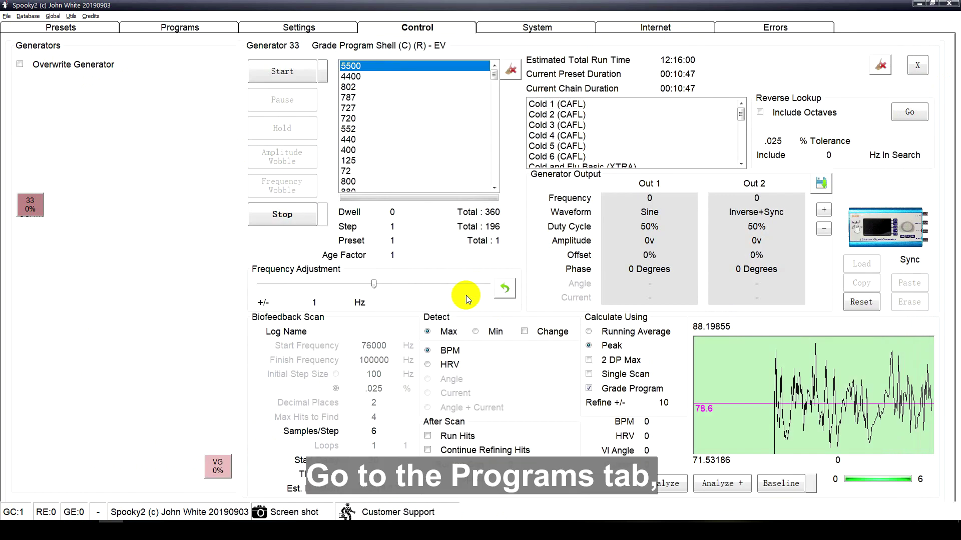
# - Restrict the program search for "cold" to the BFB database only
pyautogui.click(205, 30)
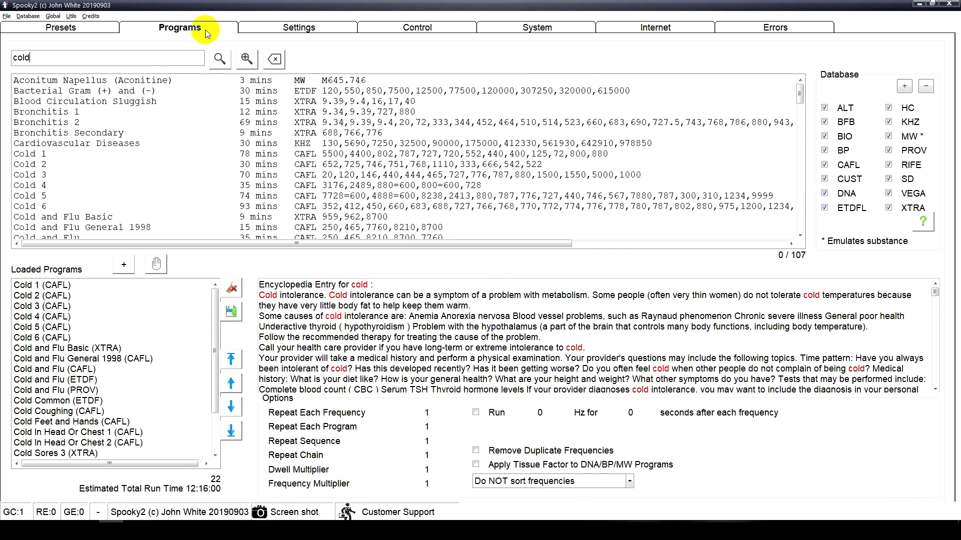
pyautogui.click(926, 90)
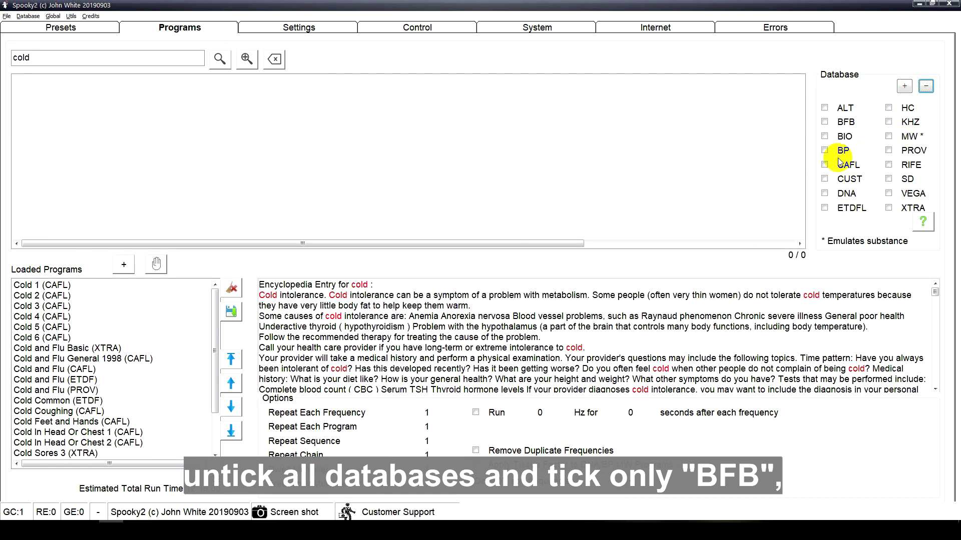
pyautogui.click(824, 122)
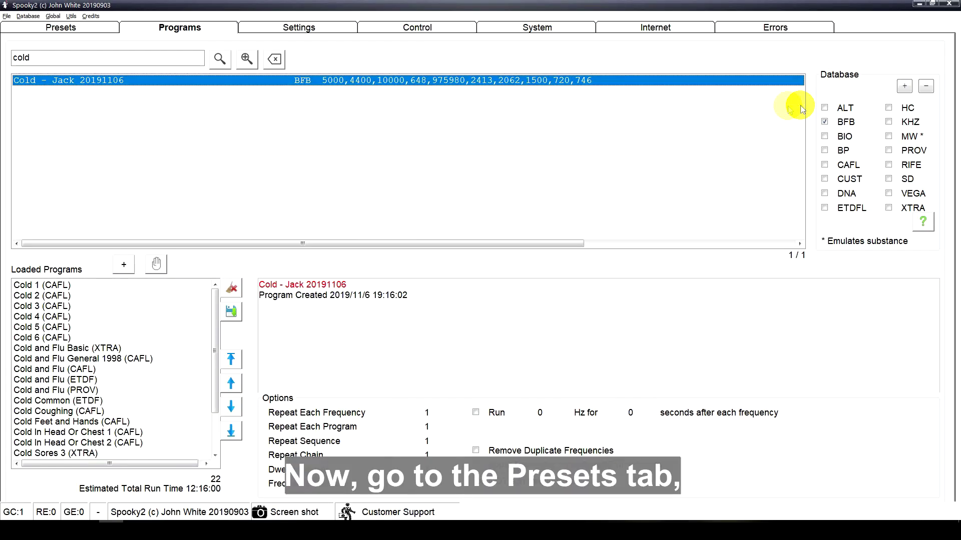
# - Load the Killing (R) - JW preset from the Remote folder of Shell (Empty) Presets
pyautogui.click(35, 27)
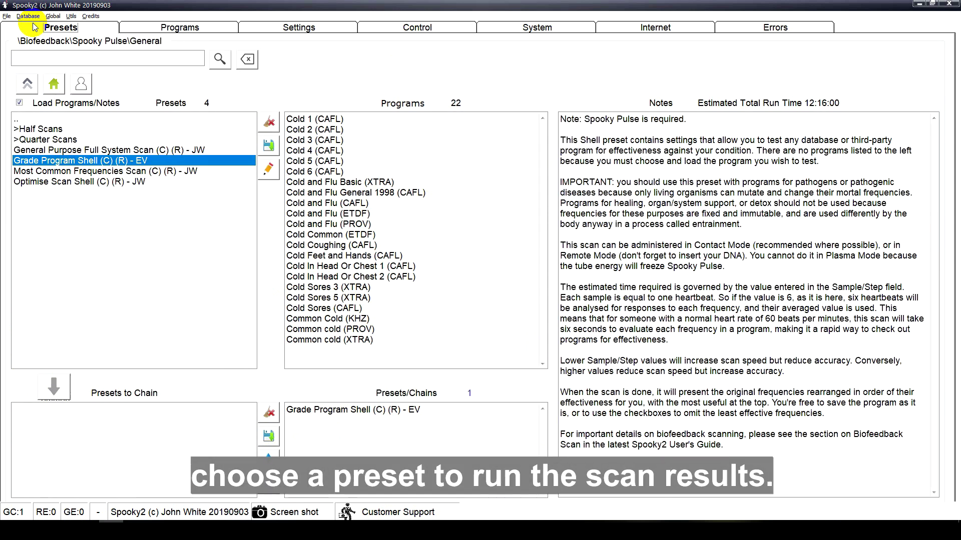
pyautogui.doubleClick(40, 119)
pyautogui.doubleClick(43, 120)
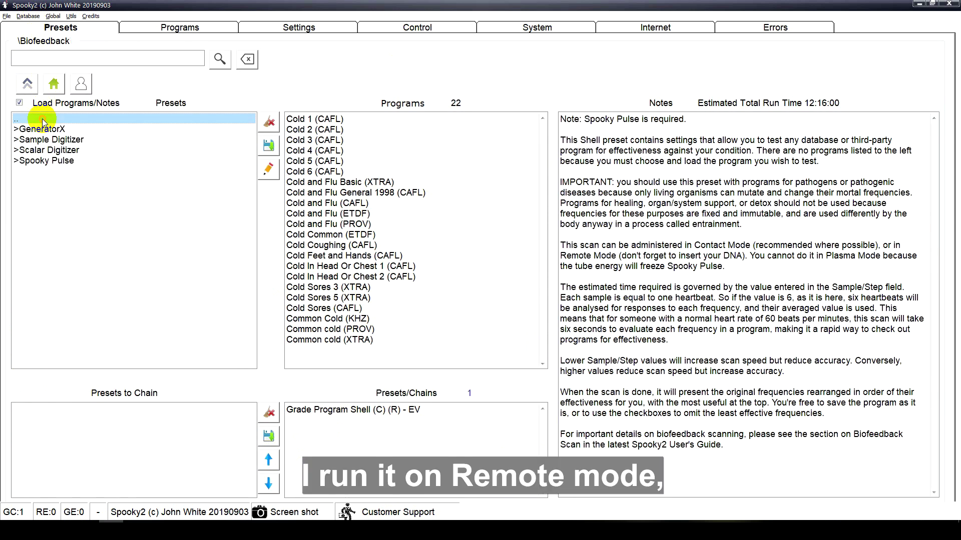
pyautogui.doubleClick(43, 120)
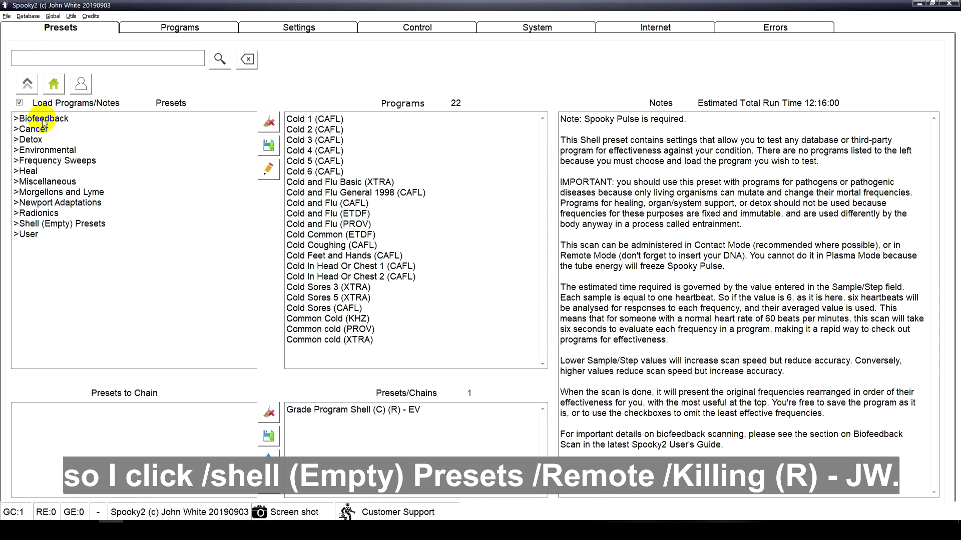
pyautogui.doubleClick(35, 225)
pyautogui.click(42, 151)
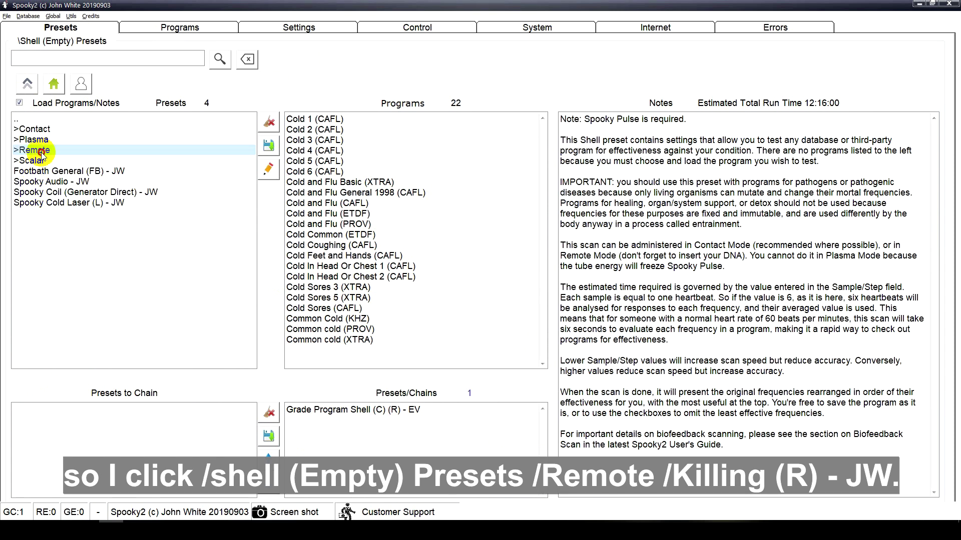
pyautogui.doubleClick(42, 152)
pyautogui.click(46, 255)
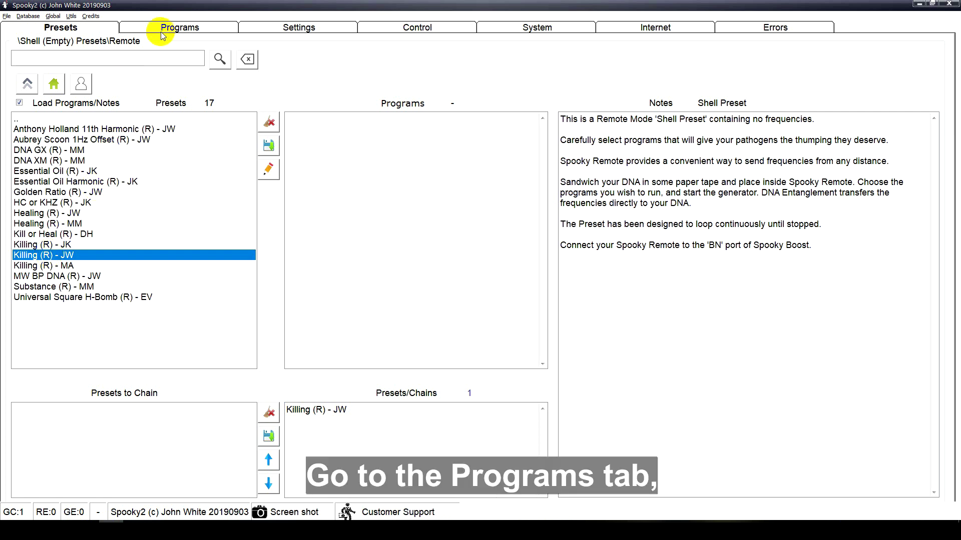
# - Load the saved BFB cold program and assign it to generator 33 with Overwrite Generator enabled
pyautogui.click(178, 27)
pyautogui.doubleClick(130, 83)
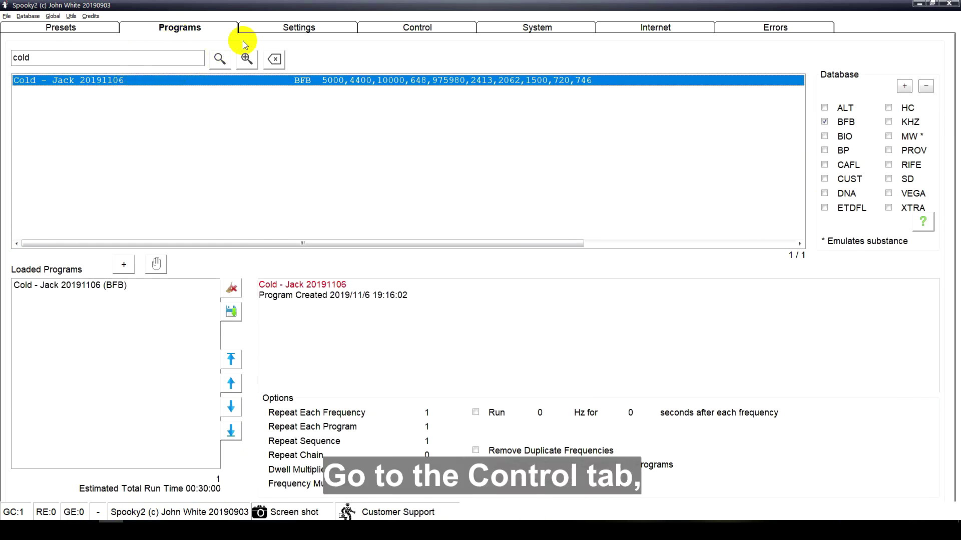
pyautogui.click(398, 29)
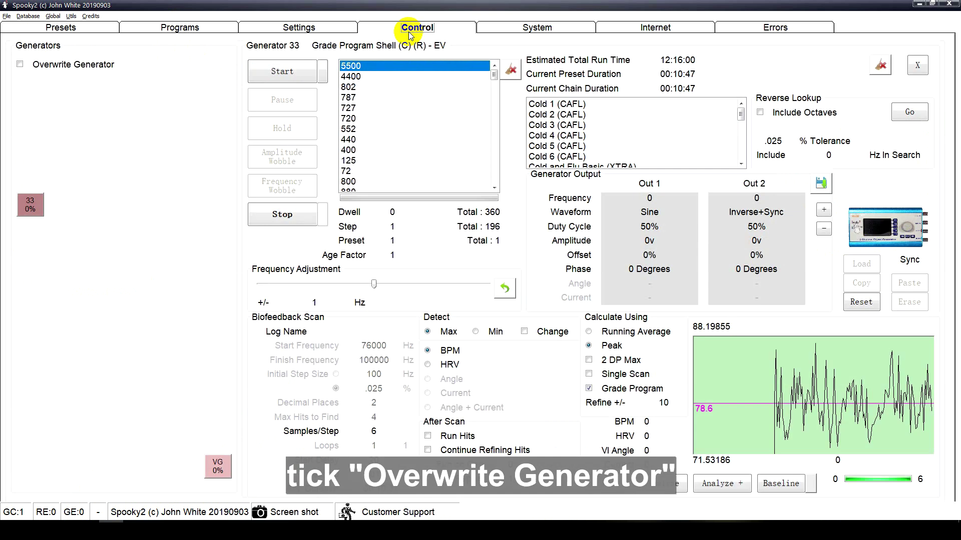
pyautogui.click(20, 64)
pyautogui.click(29, 206)
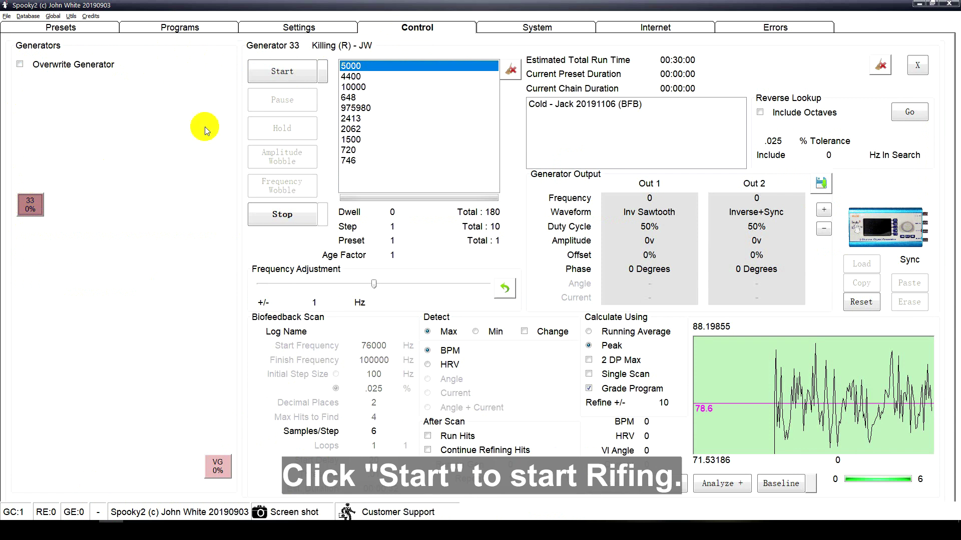
# - Start the cold program on generator 33 and rescan the connected devices to detect a second generator
pyautogui.click(278, 74)
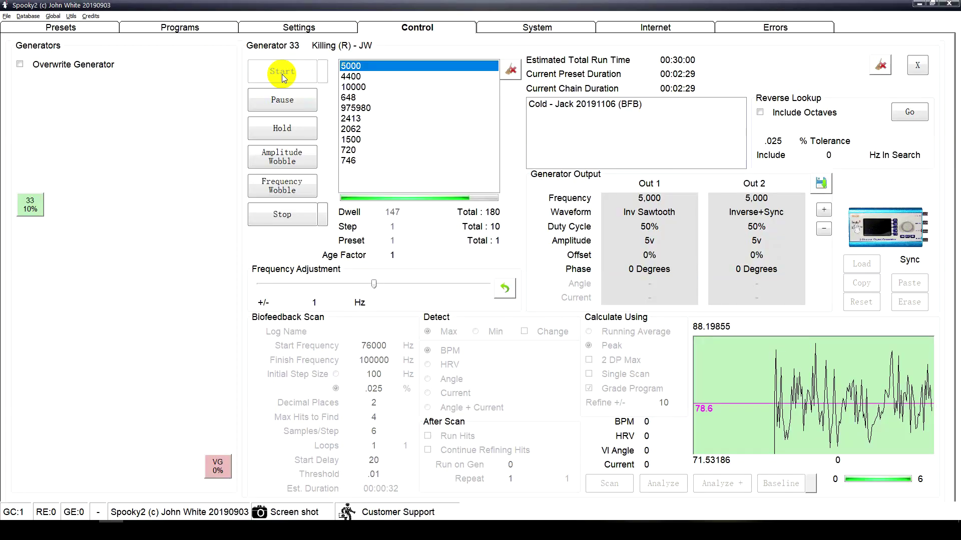
pyautogui.click(71, 20)
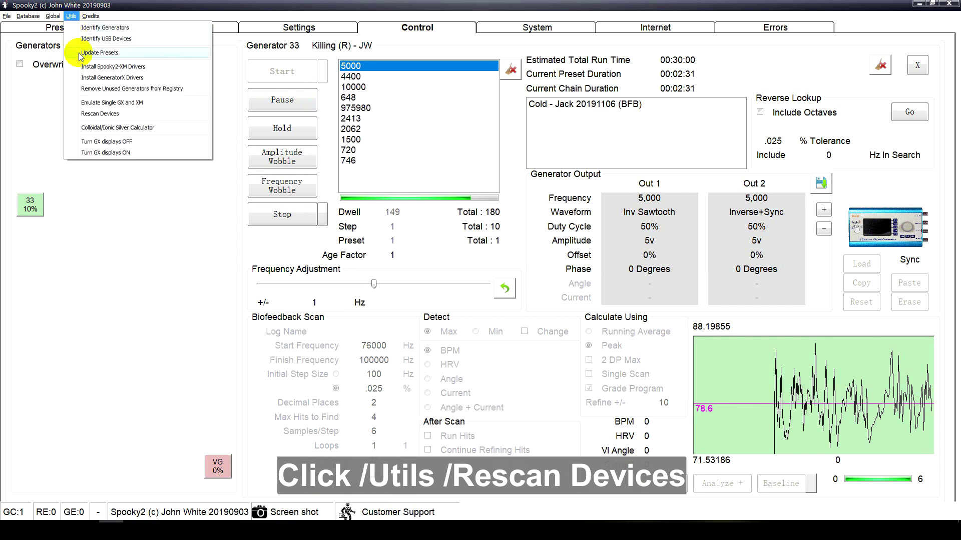
pyautogui.click(92, 108)
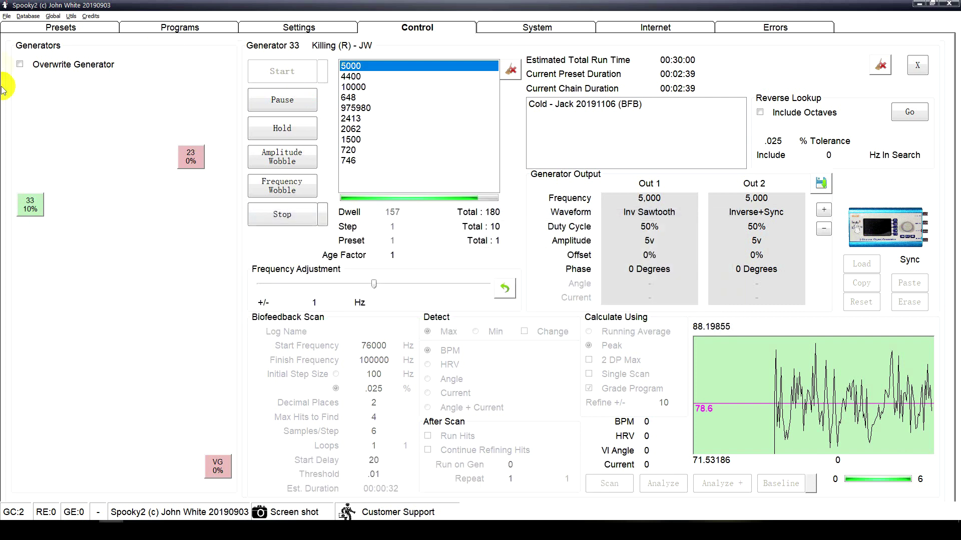
# - Load the Detox Maintenance (R) - JK preset from the Remote folder of the Detox presets
pyautogui.click(43, 28)
pyautogui.click(55, 82)
pyautogui.doubleClick(66, 120)
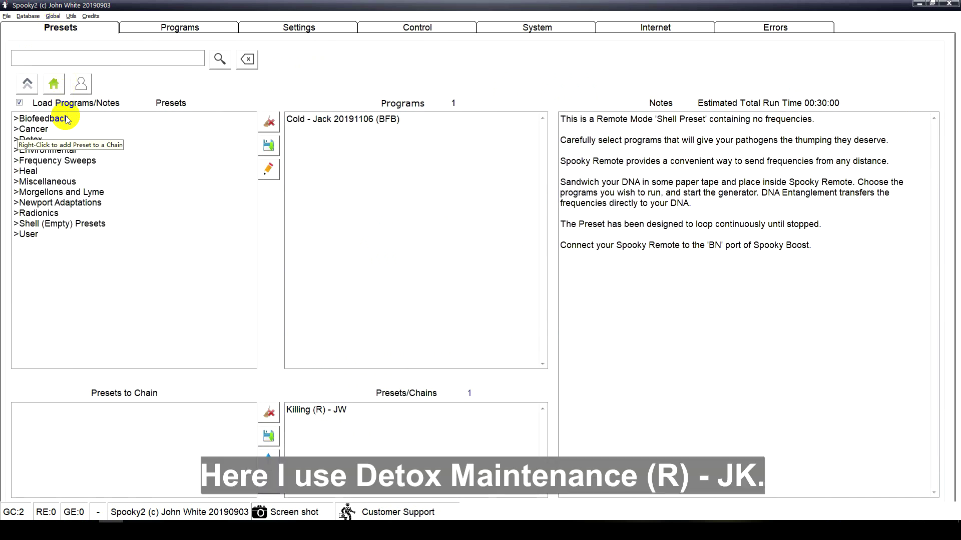
pyautogui.doubleClick(56, 140)
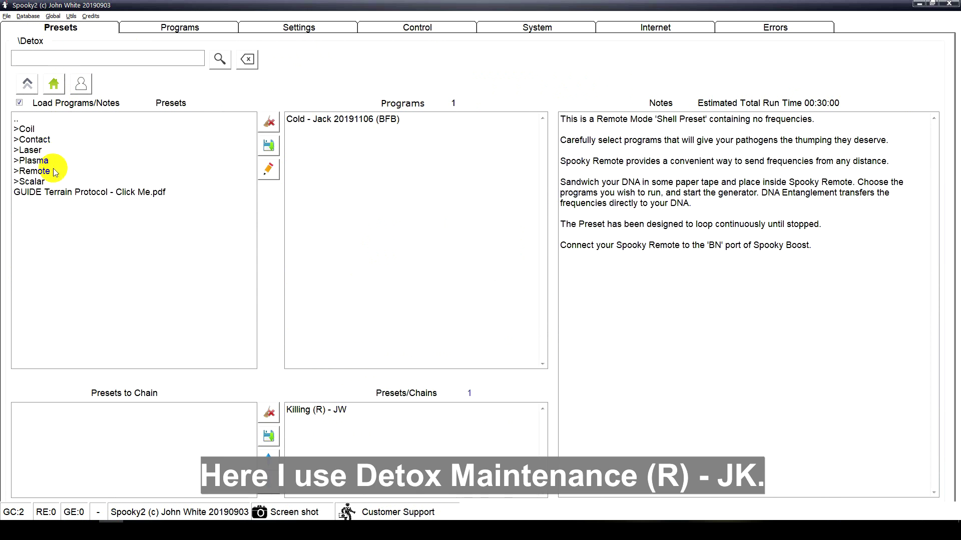
pyautogui.doubleClick(55, 171)
pyautogui.click(64, 130)
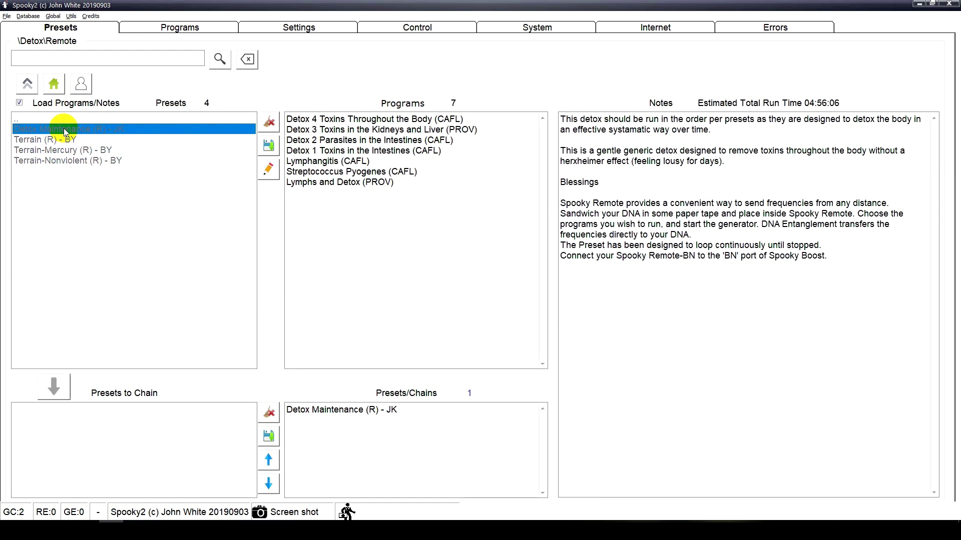
# - Assign the detox preset to generator 23 with Overwrite Generator enabled and start running its frequencies
pyautogui.click(401, 31)
pyautogui.click(20, 65)
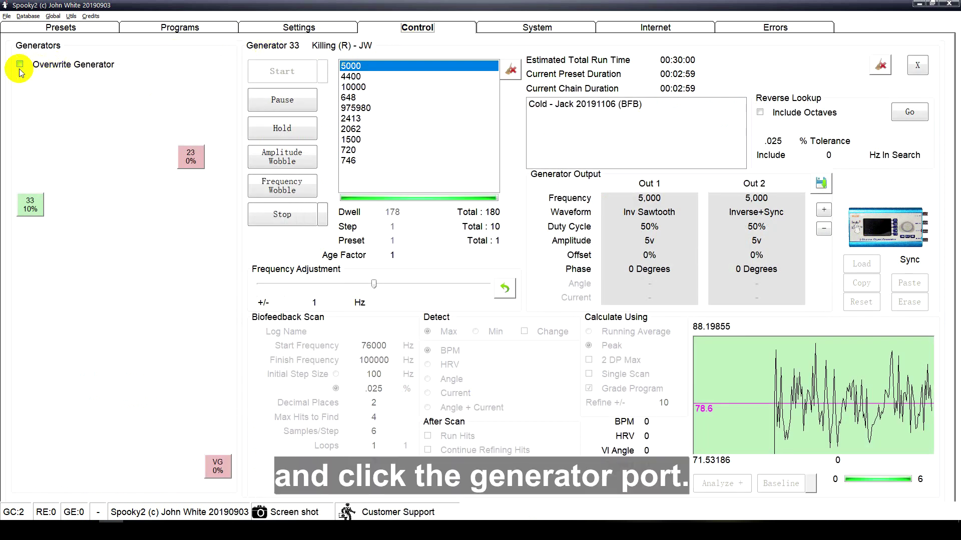
pyautogui.click(185, 164)
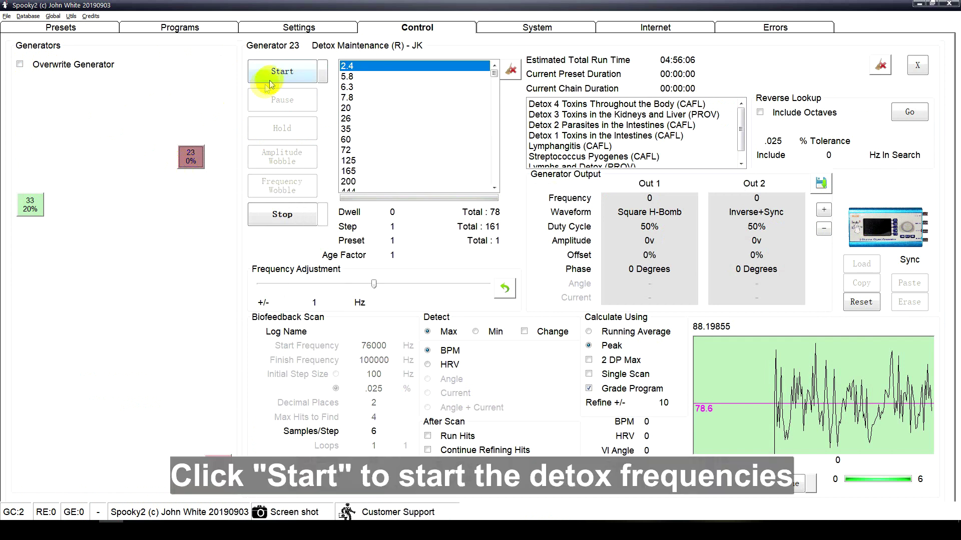
pyautogui.click(271, 79)
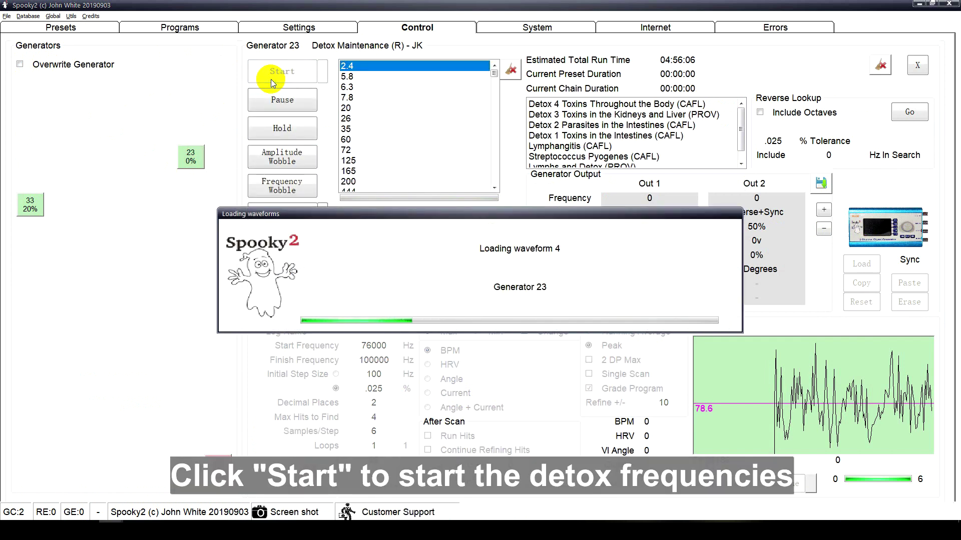